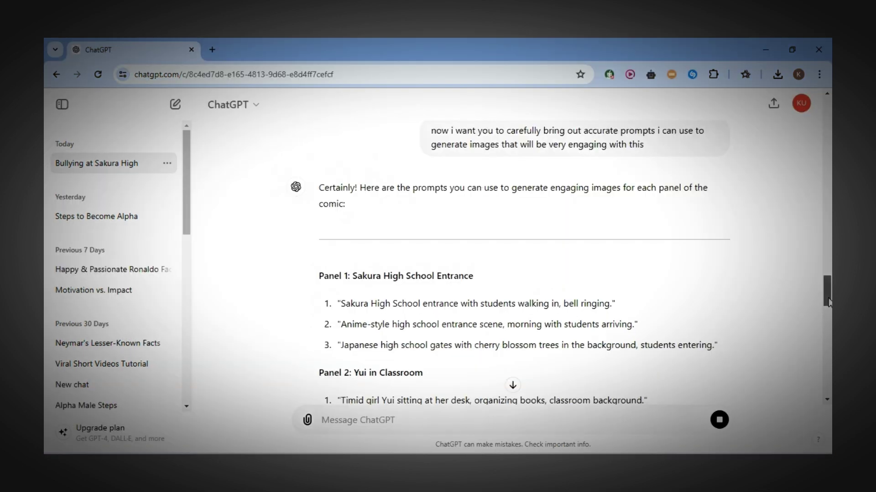
Scroll through ChatGPT's panel-by-panel image prompts for the school story
scroll(829, 321, "down", 3)
left_click_drag(829, 320, 829, 325)
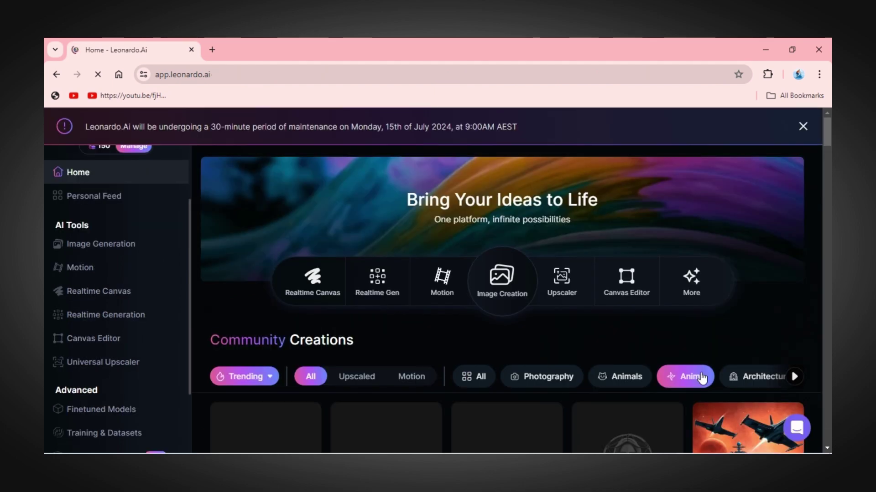
Generate the Panel 1 Sakura High School entrance image using the Leonardo Anime XL model
scroll(702, 378, "down", 5)
left_click(514, 299)
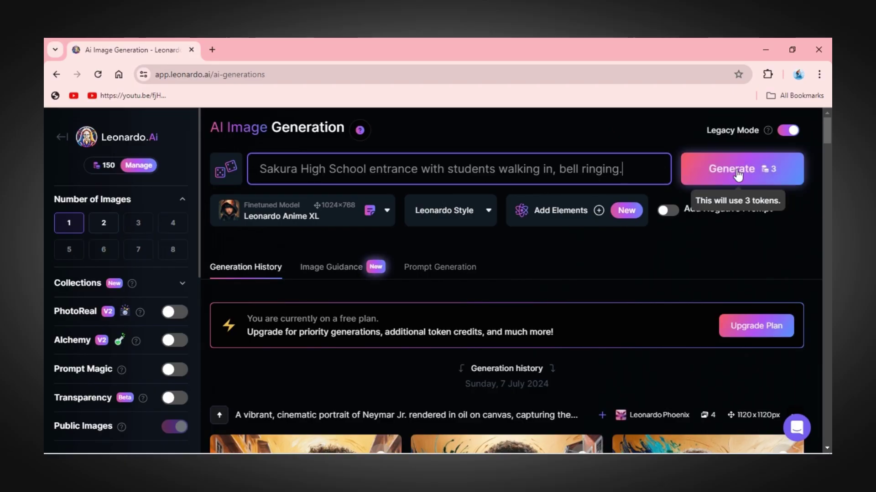
left_click(735, 173)
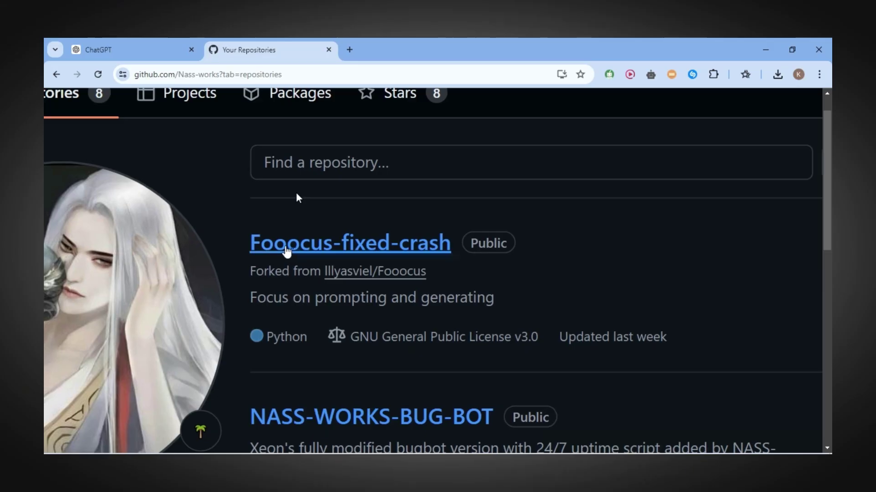
Search Google for the Fooocus-fixed-crash repository owner's account name
left_click(286, 244)
scroll(355, 250, "down", 10)
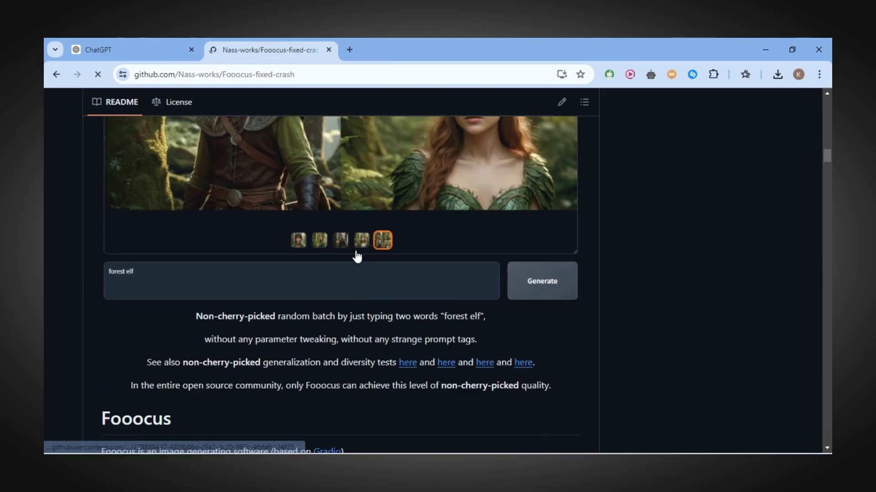
scroll(356, 250, "down", 10)
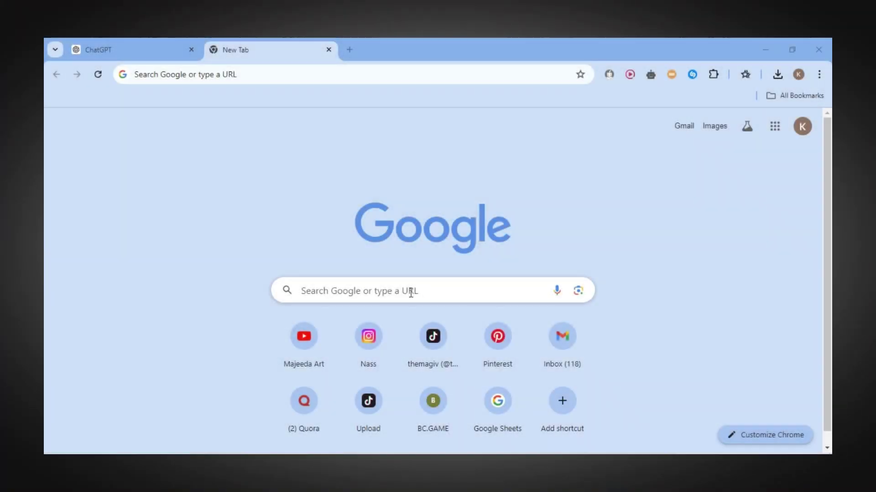
left_click(410, 292)
type("Nas")
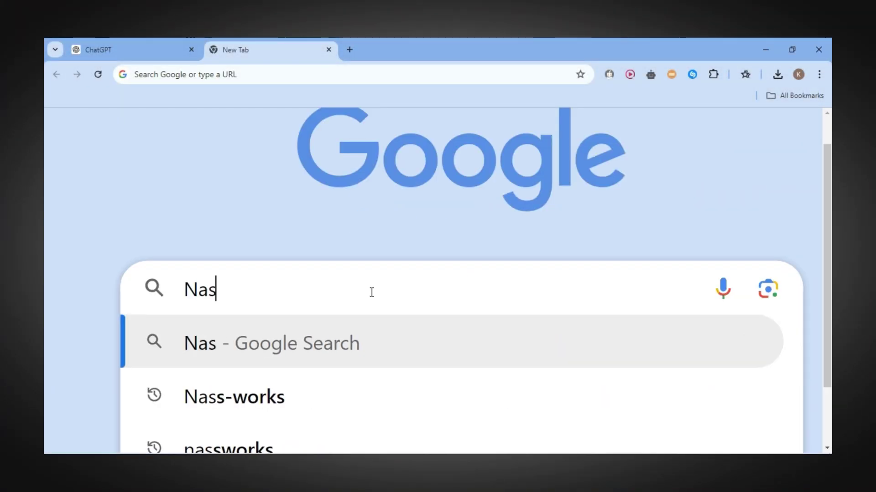
type("s-works")
key("Return")
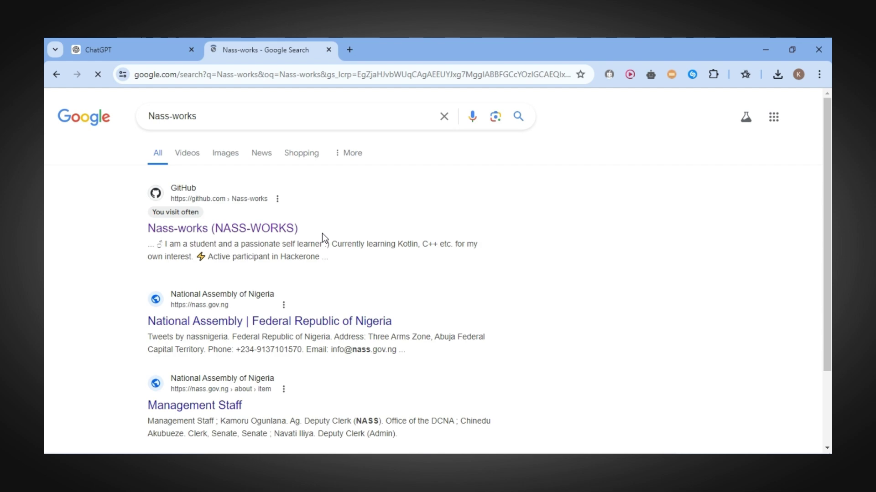
Open the owner's GitHub repositories, then Fooocus-fixed-crash, and scroll to its Colab section
left_click(220, 229)
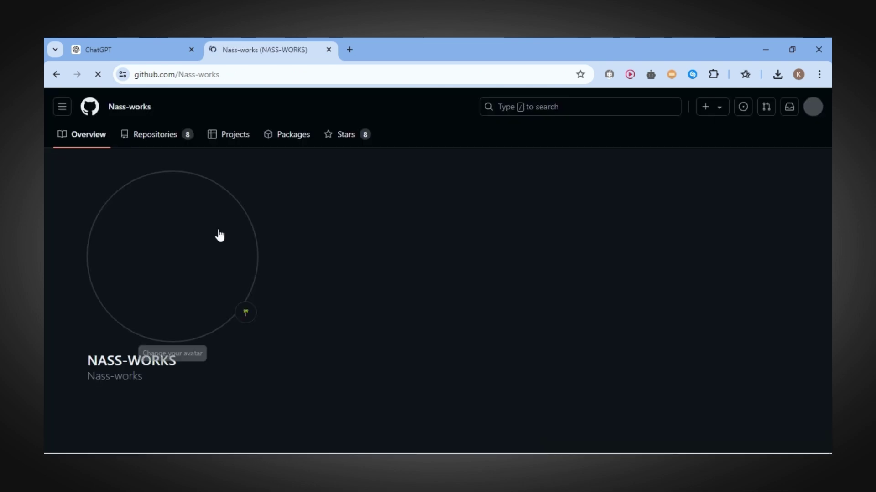
left_click(185, 140)
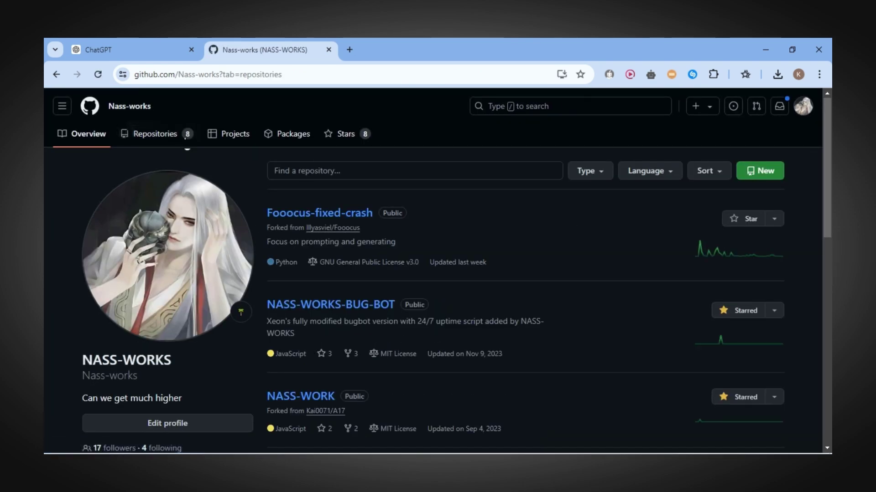
scroll(286, 179, "up", 4)
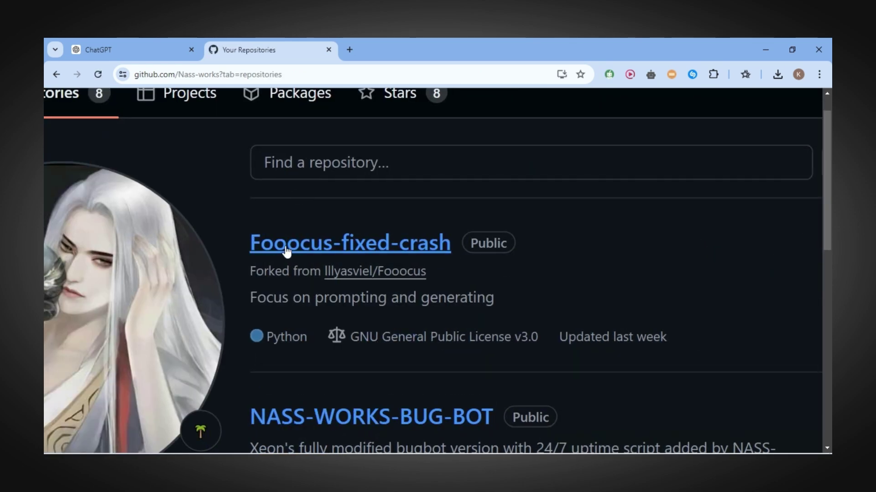
left_click(334, 250)
scroll(356, 252, "down", 10)
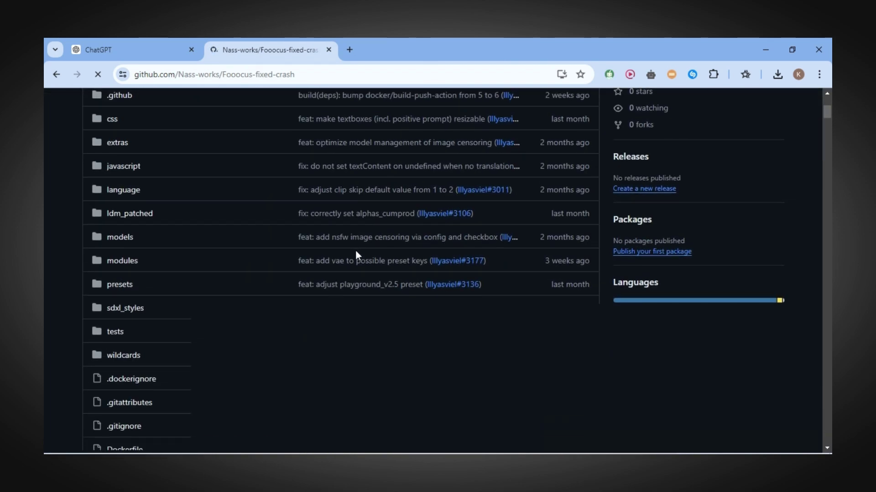
scroll(355, 250, "down", 15)
scroll(153, 232, "up", 3)
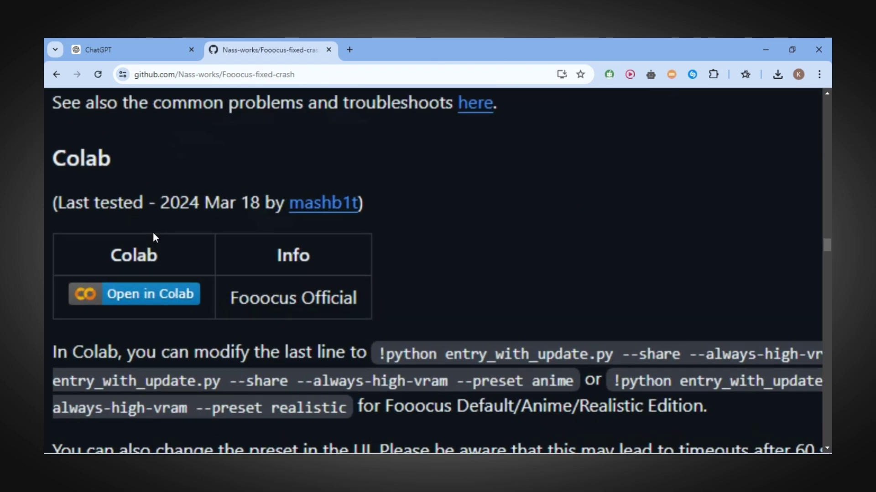
Open the Fooocus notebook in Colab, run its setup cell anyway, and open the gradio.live link
left_click(182, 298)
left_click(91, 172)
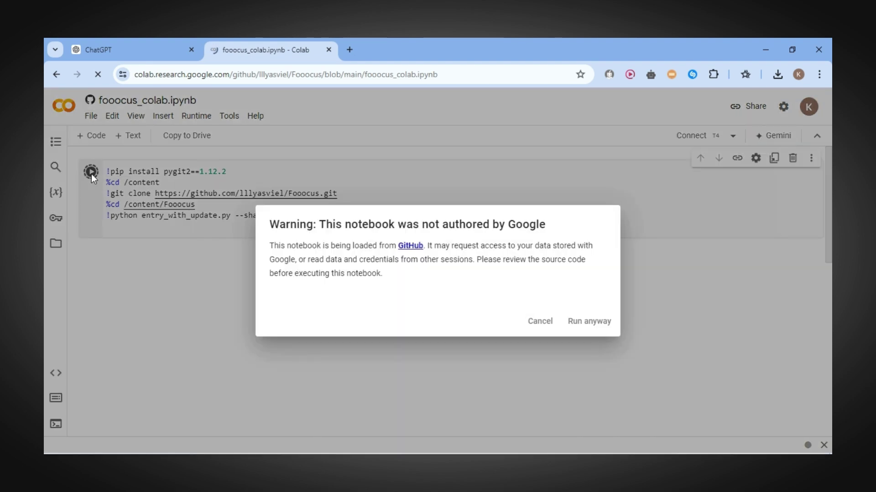
left_click(589, 321)
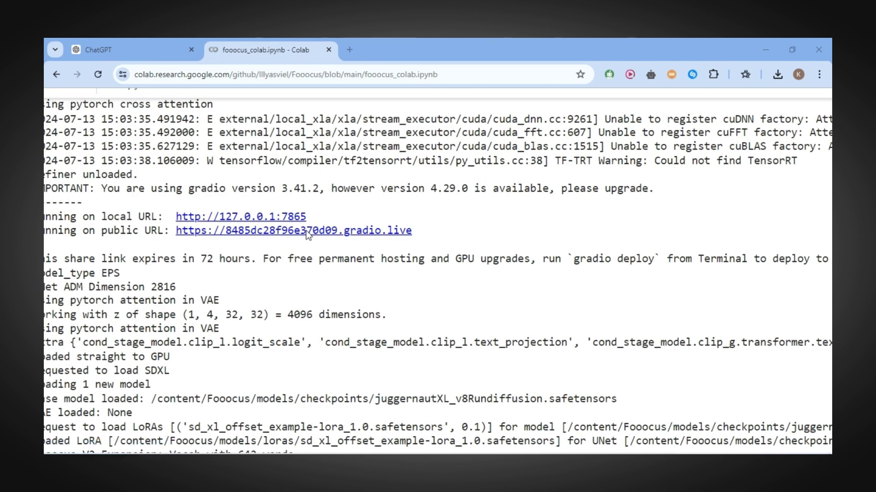
left_click(307, 231)
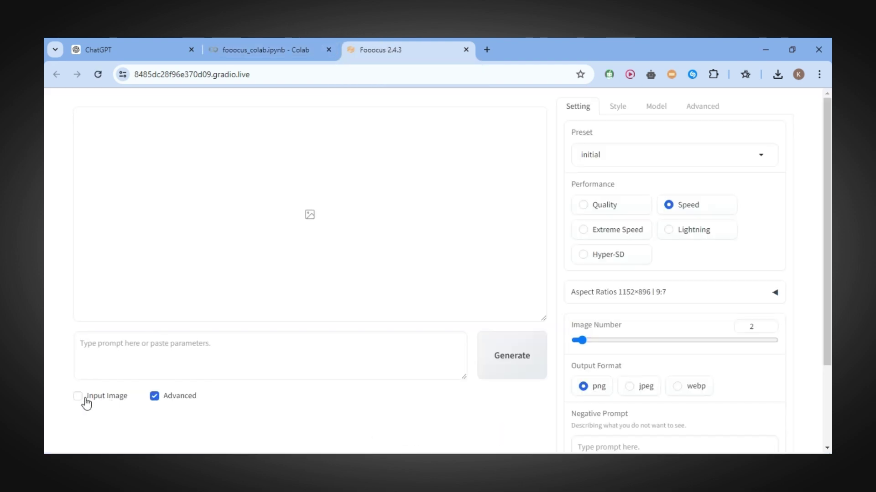
Set the Fooocus preset to anime with a 1408×704 aspect ratio
left_click(615, 154)
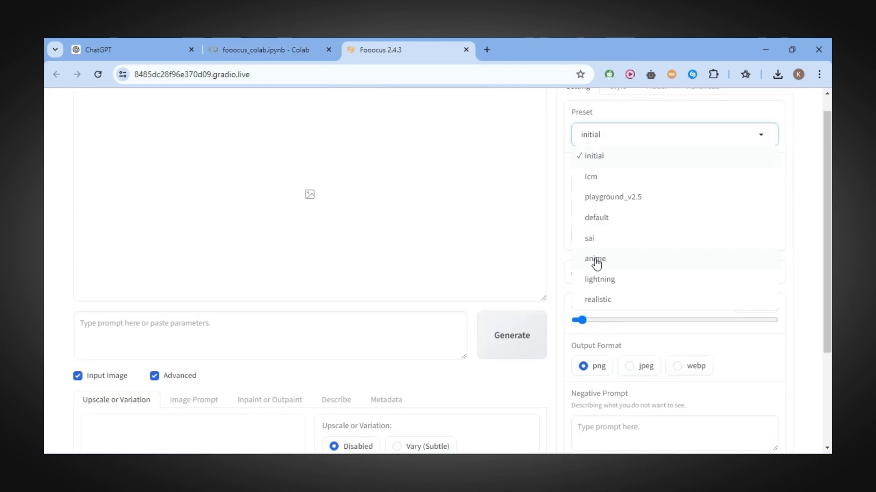
key("ctrl+plus")
key("ctrl+plus")
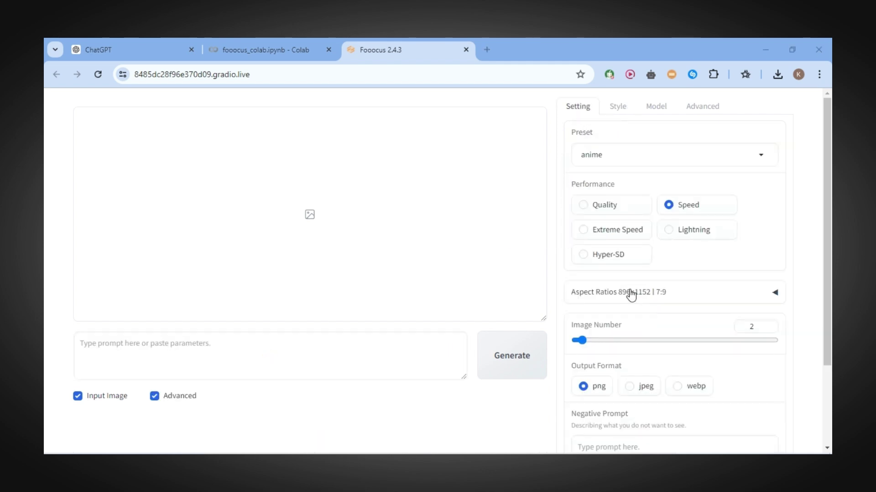
scroll(600, 314, "down", 5)
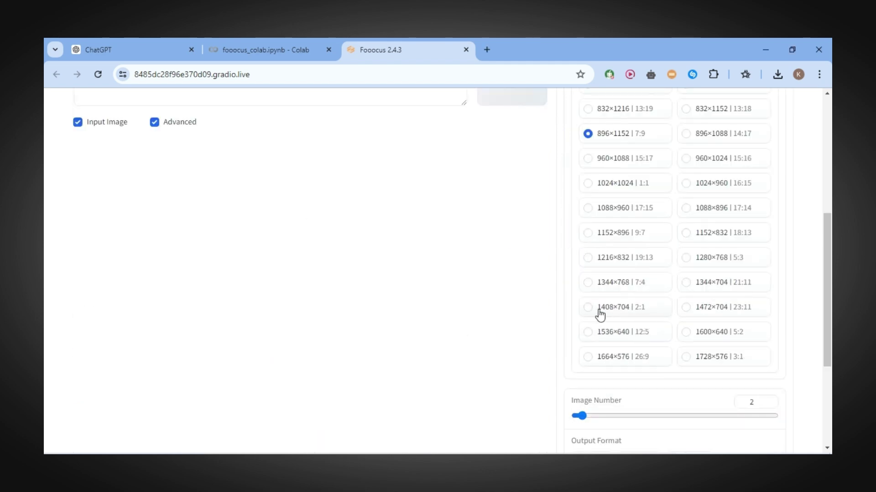
Generate the Sakura High School entrance images from ChatGPT's prompt, then paste the Yui scene prompt
left_click(152, 46)
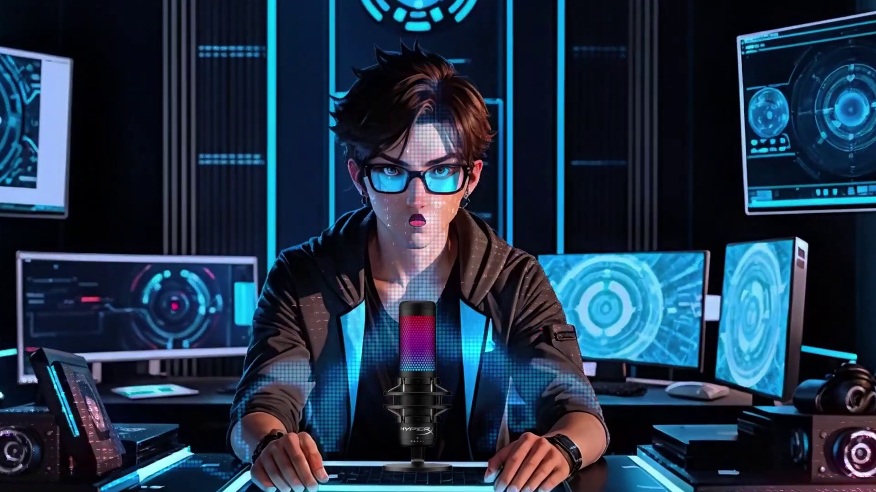
left_click(233, 345)
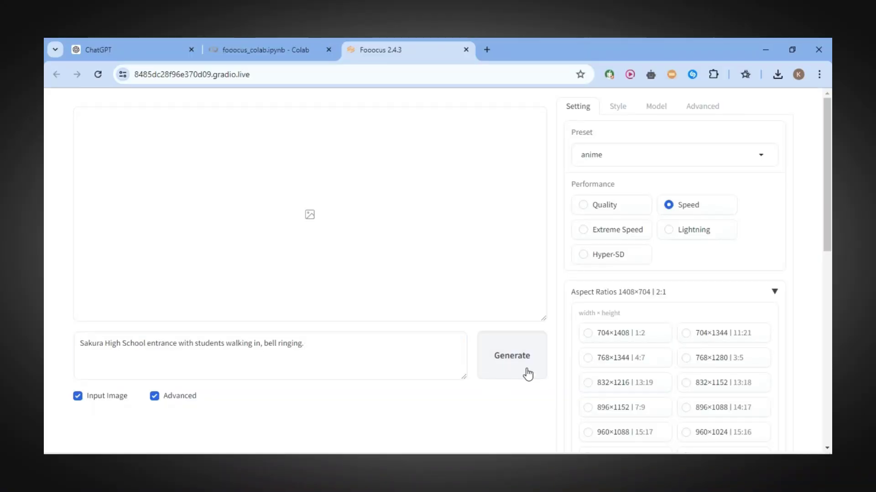
left_click(528, 373)
type("Timid girl Yui sitting at her desk, organizing books, classroom background")
left_click(498, 359)
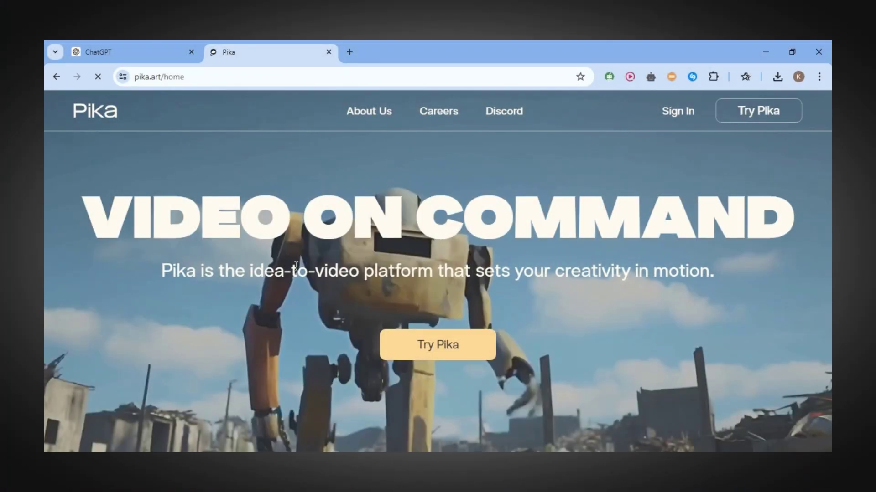
Attach image (18).png from Downloads in Pika as a starting image, then choose another picture
left_click(678, 110)
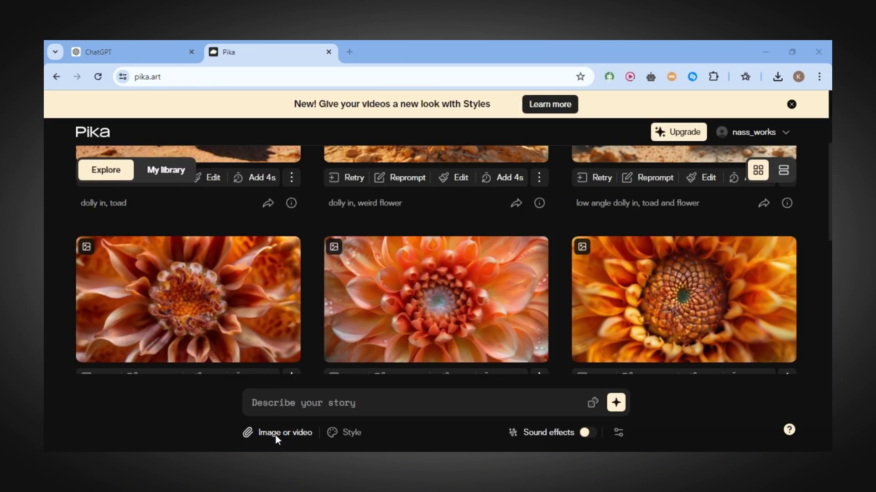
left_click(276, 436)
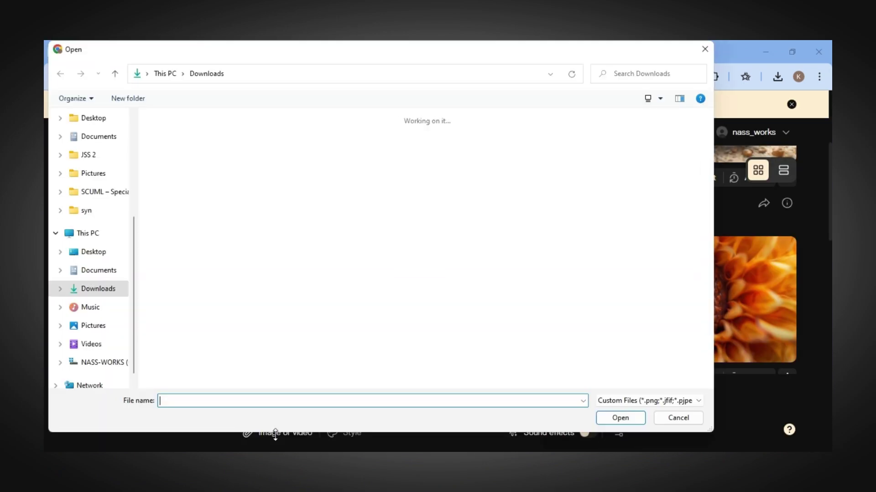
double_click(634, 155)
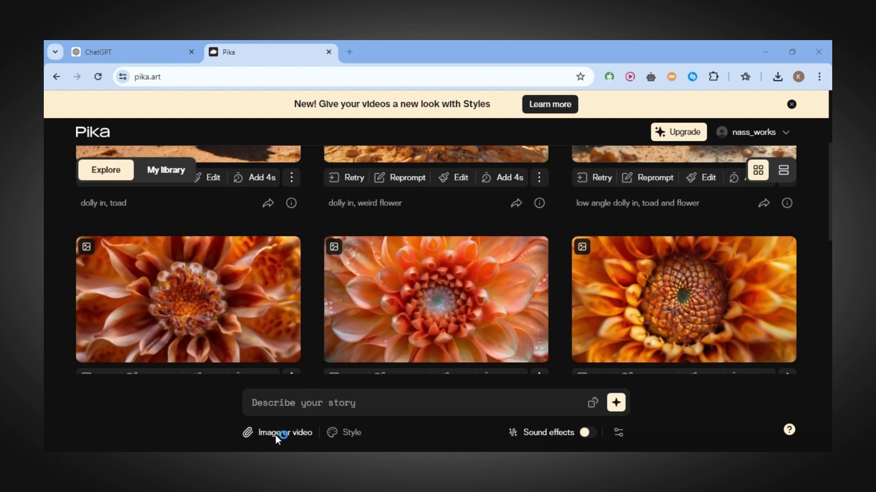
left_click(275, 436)
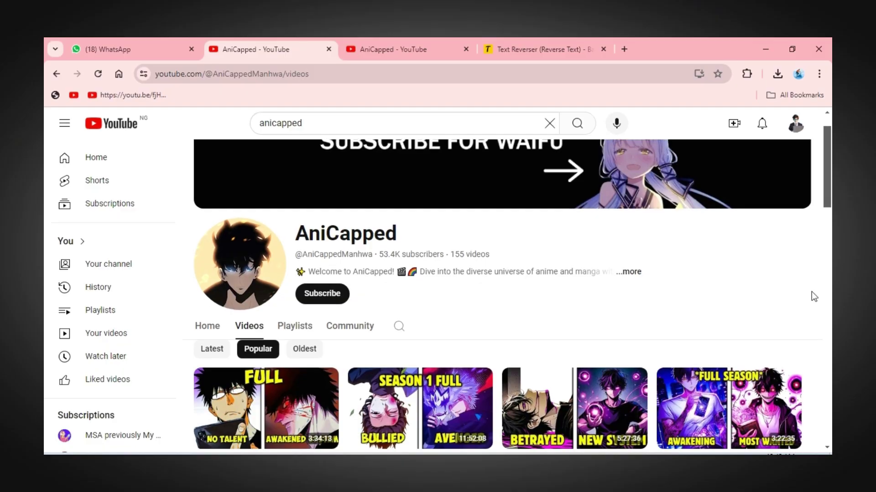
Scroll down through the YouTube channel's Shorts grid
scroll(811, 292, "down", 5)
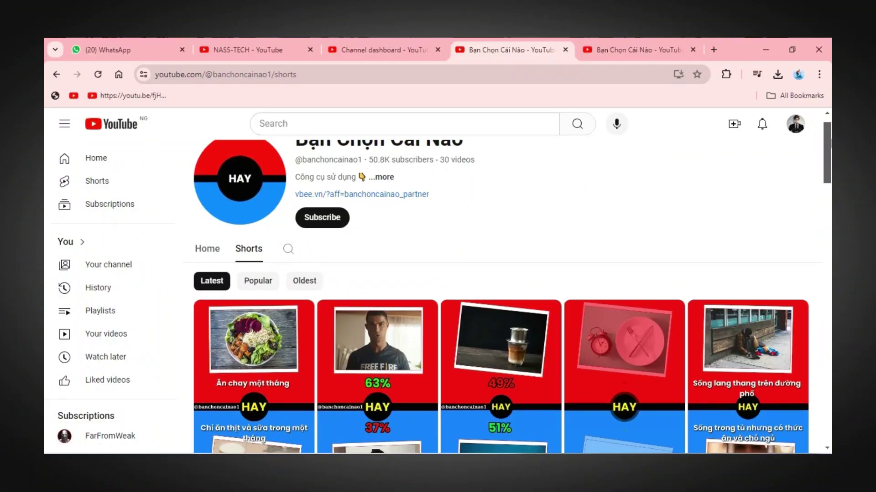
scroll(501, 291, "down", 1)
scroll(501, 306, "down", 5)
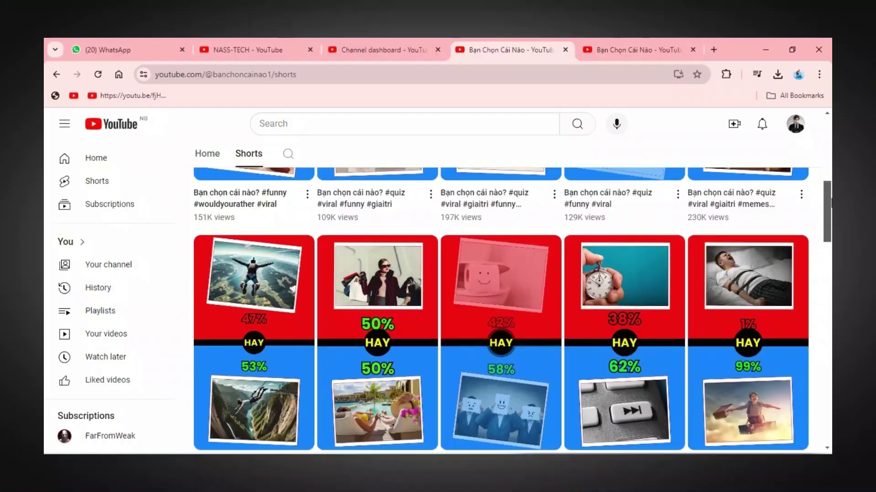
scroll(501, 306, "down", 5)
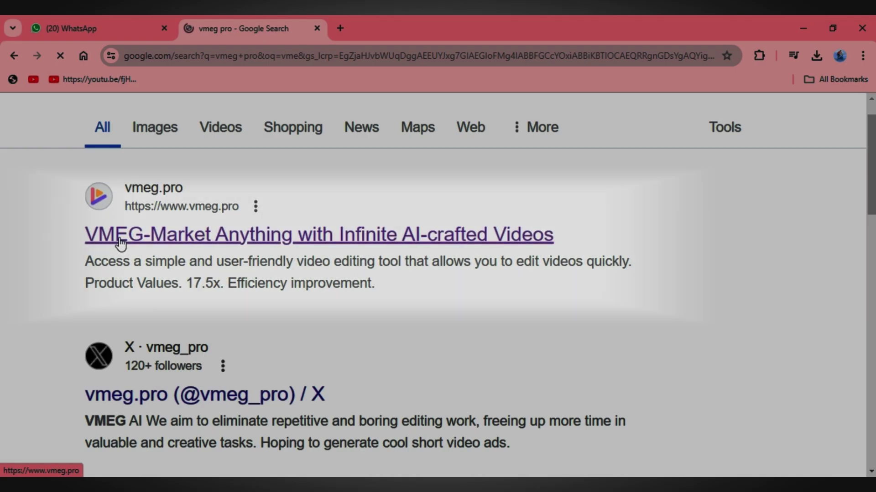
Open the VMEG site, then voice "Look who's here, the scholarship girl." in Charlotte's voice
left_click(121, 237)
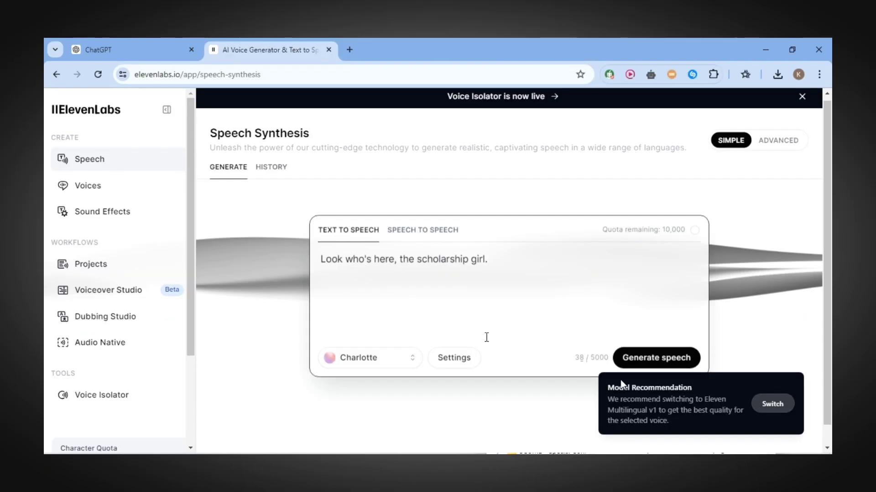
left_click(622, 357)
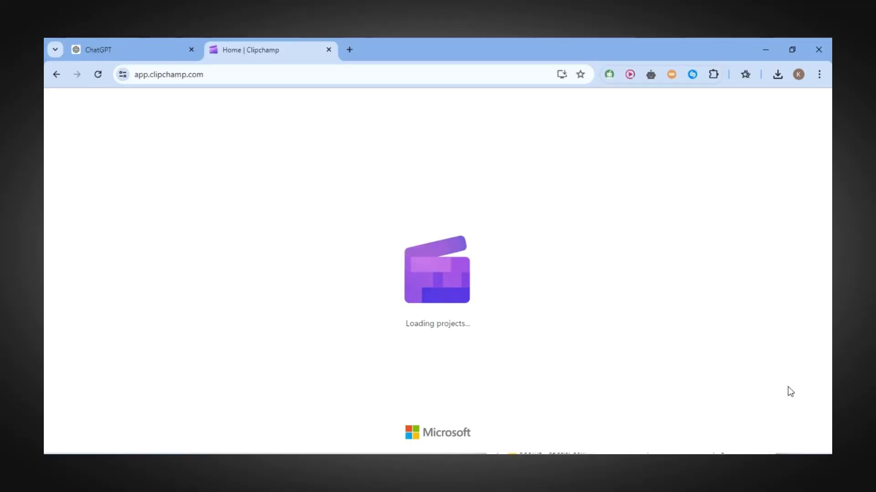
Build a Clipchamp video of text-to-speech dialogue clips, preview it, and export at 720p
left_click(402, 219)
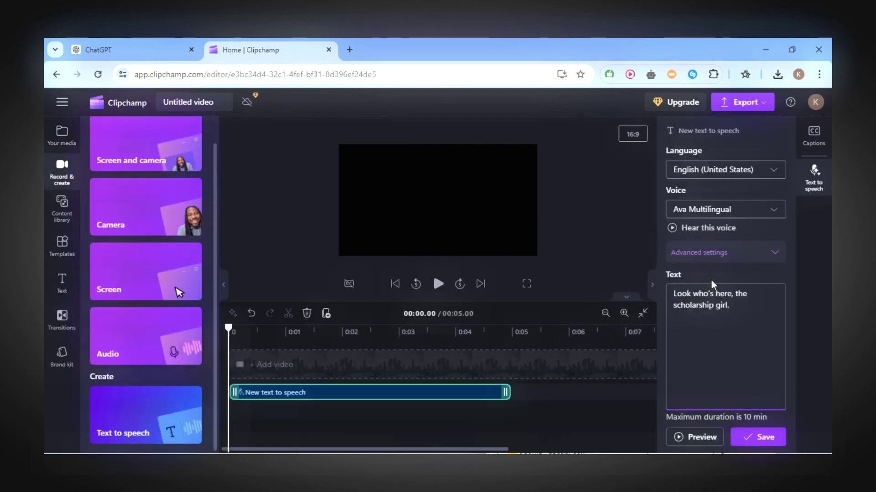
left_click(437, 285)
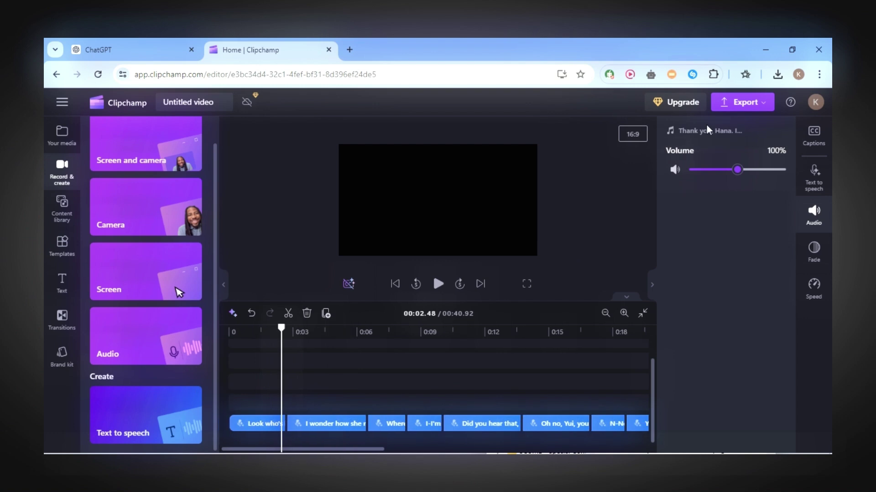
left_click(753, 103)
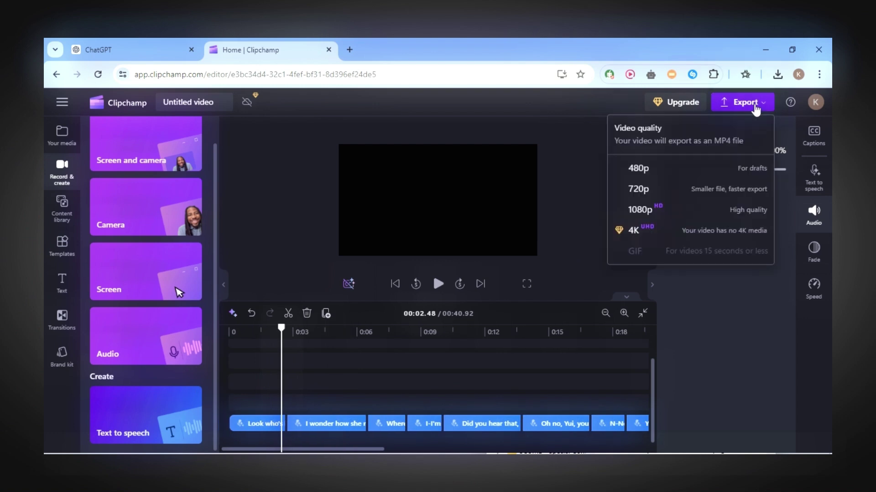
left_click(668, 190)
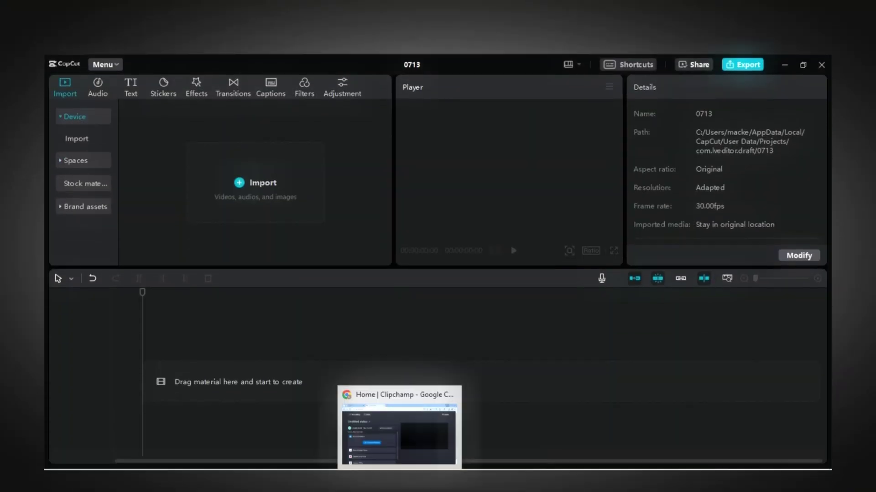
Place the Clipchamp MP4 on CapCut's timeline and extract its audio into dialogue clips
left_click(371, 401)
left_click_drag(707, 274, 390, 336)
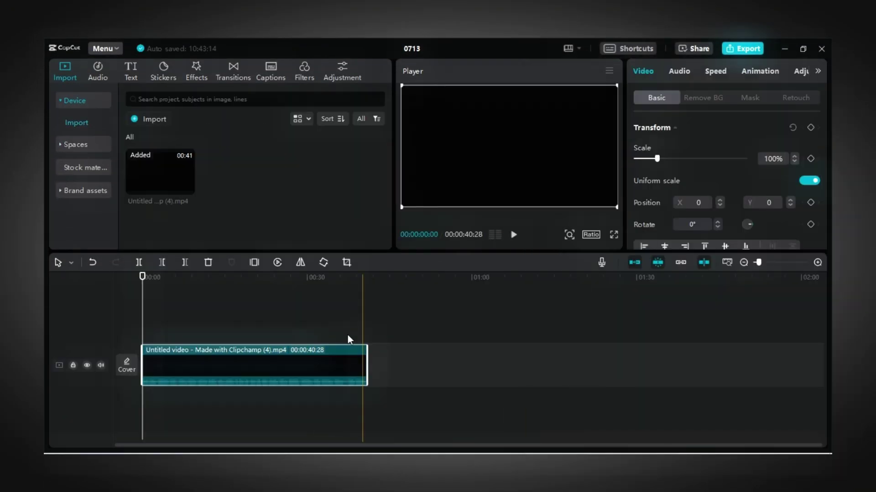
right_click(307, 363)
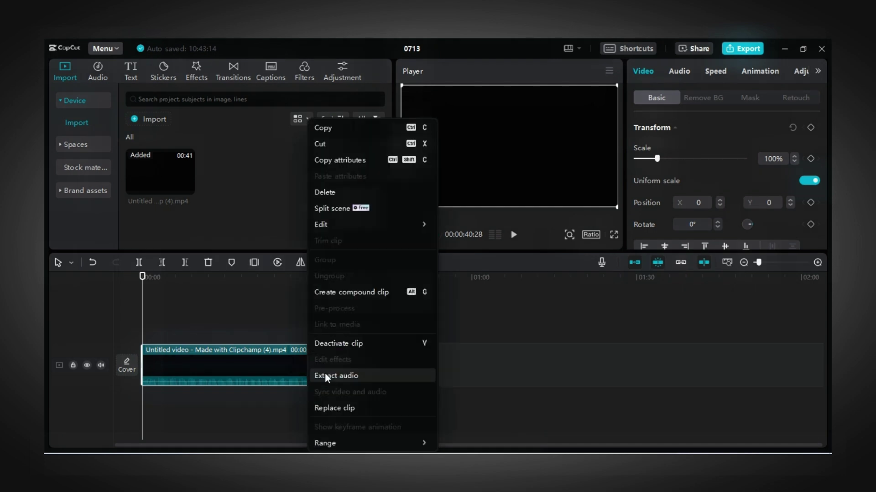
left_click(325, 375)
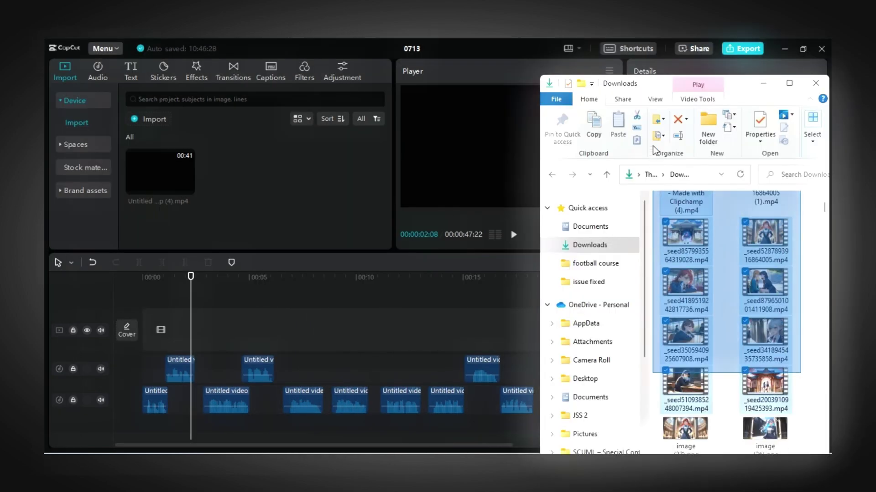
scroll(666, 220, "up", 3)
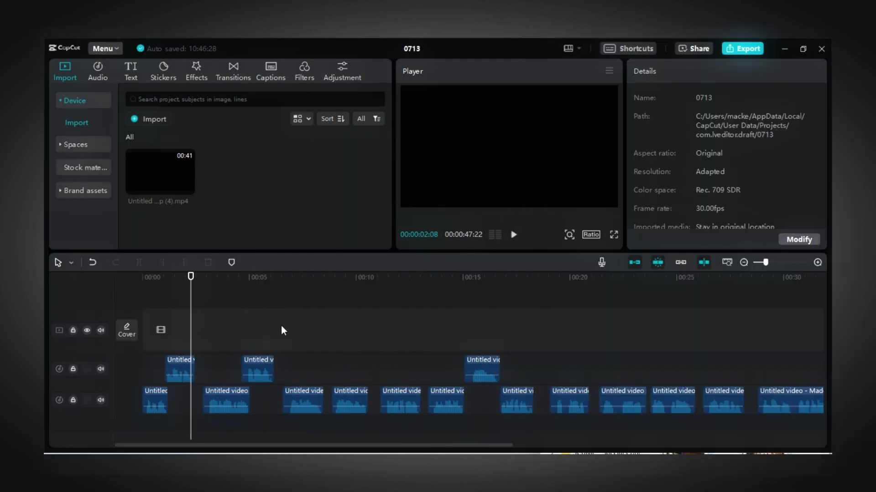
Place the shrine gate clip at the video's start, followed by the seed418 and other Pika clips
left_click_drag(154, 324, 144, 321)
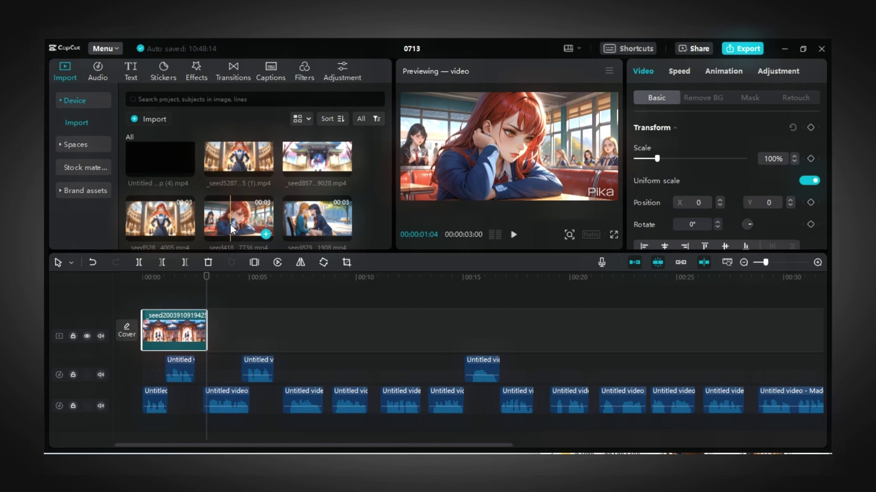
left_click(266, 234)
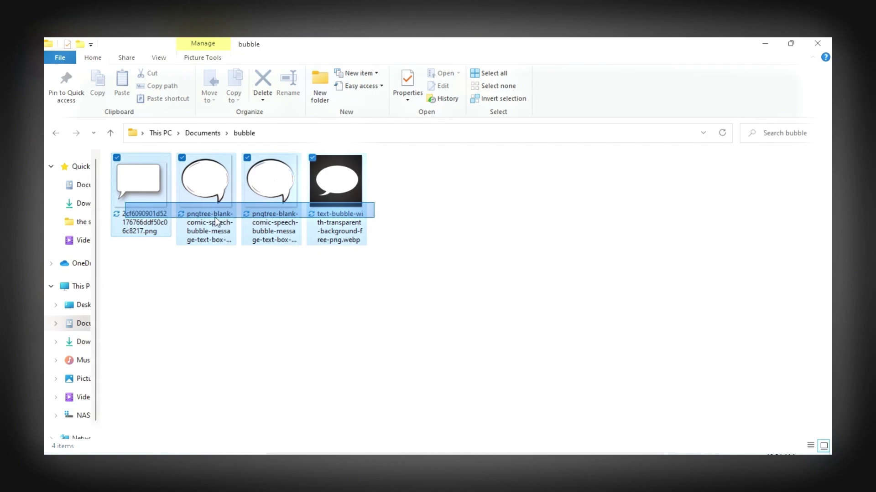
left_click_drag(216, 222, 243, 215)
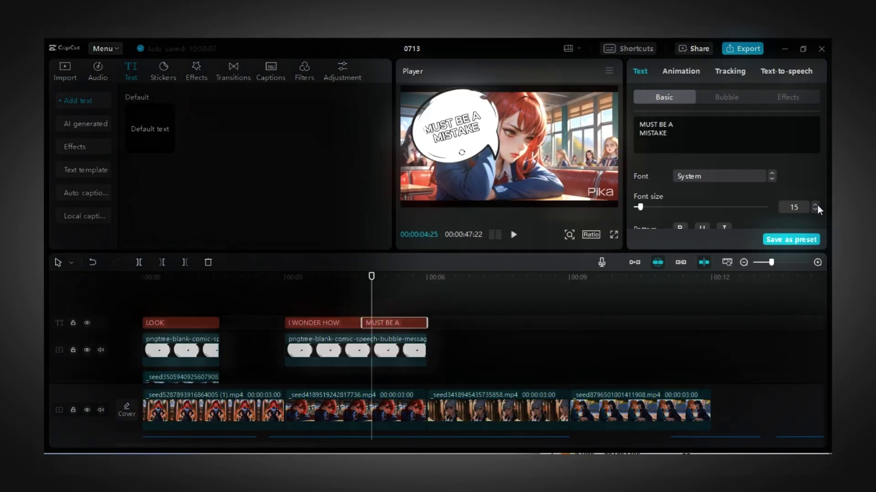
Play back the edited section with speech bubbles and raise the clip's Clarity to 59
left_click(342, 297)
key("space")
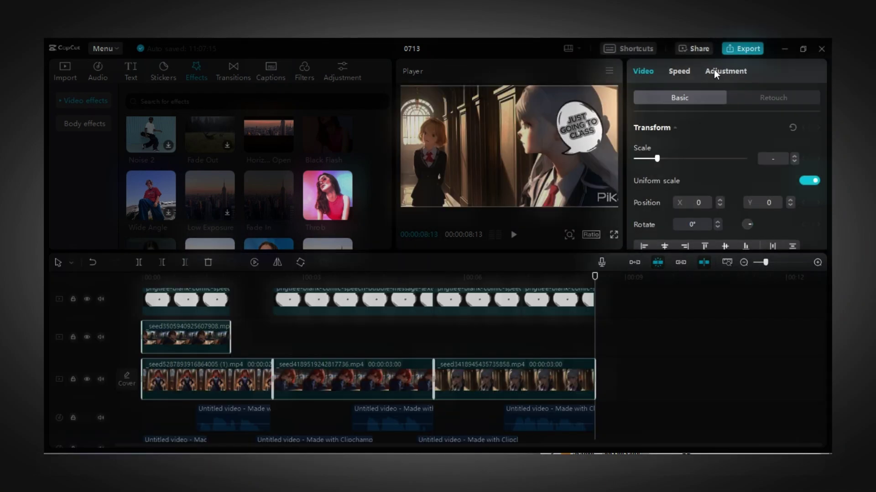
scroll(764, 137, "down", 10)
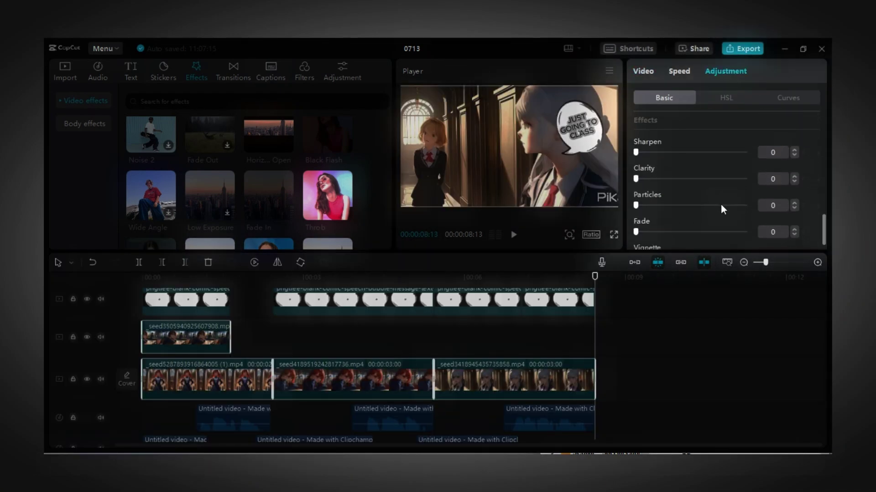
left_click_drag(666, 179, 705, 179)
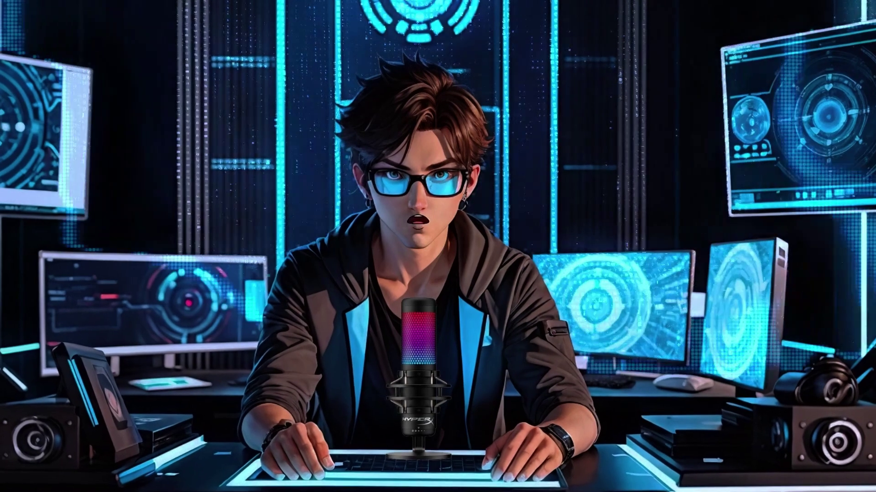